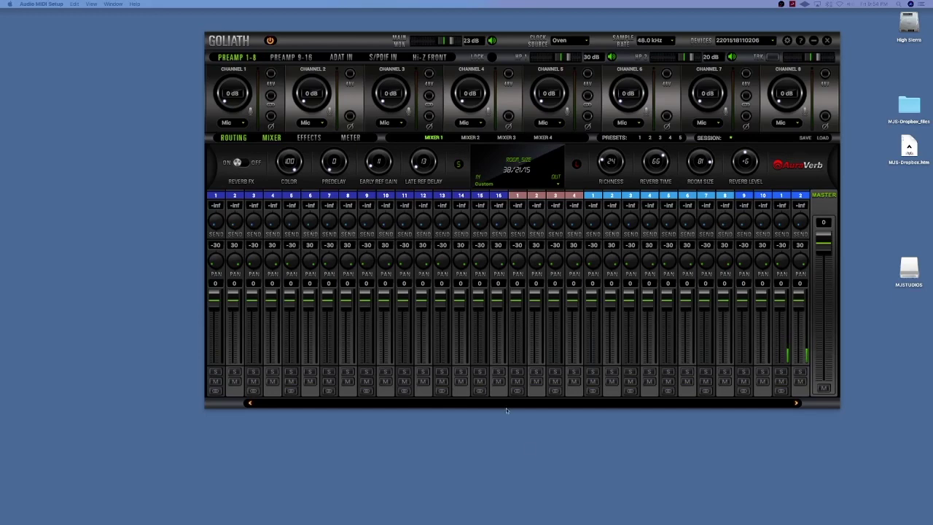
Launch Audio MIDI Setup from Spotlight by searching 'audio'.
{"action": "left_click", "coordinate": [899, 4]}
{"action": "type", "text": "loop"}
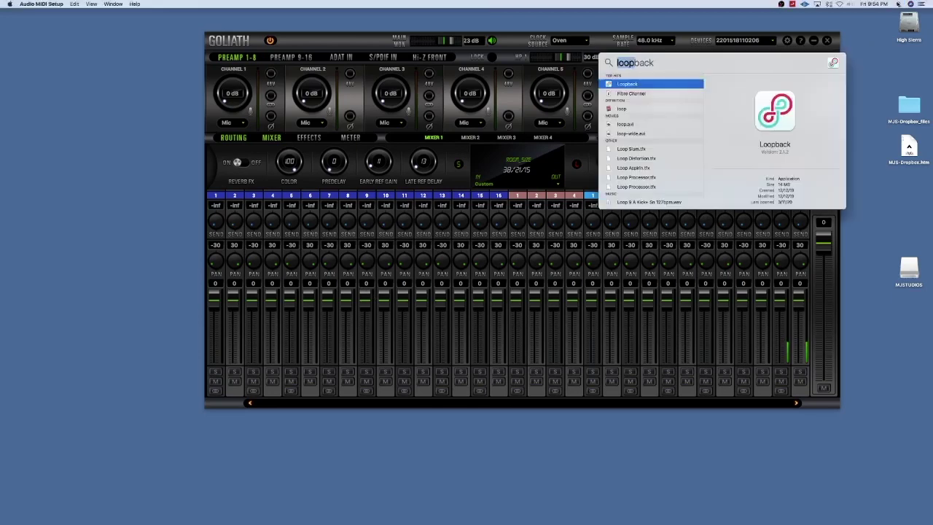
{"action": "key", "text": "Return"}
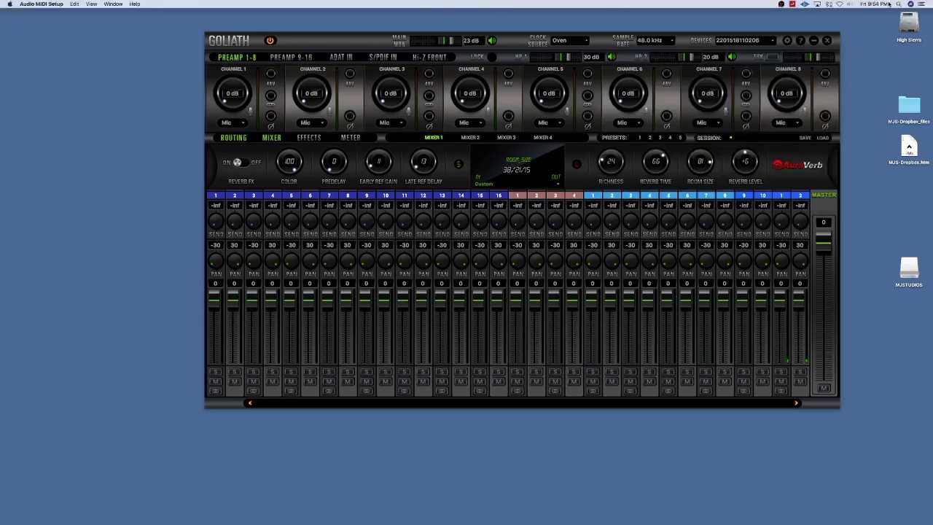
{"action": "left_click", "coordinate": [898, 4]}
{"action": "type", "text": "audio"}
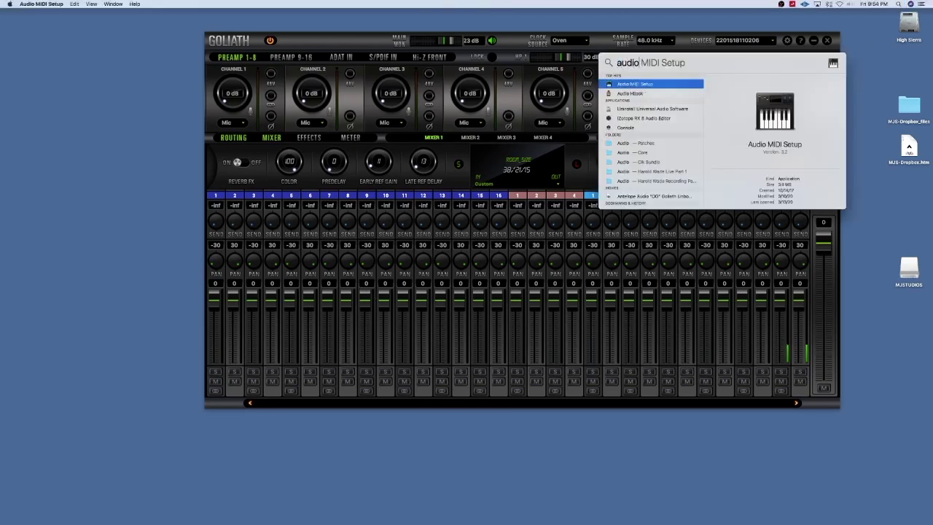
{"action": "key", "text": "Return"}
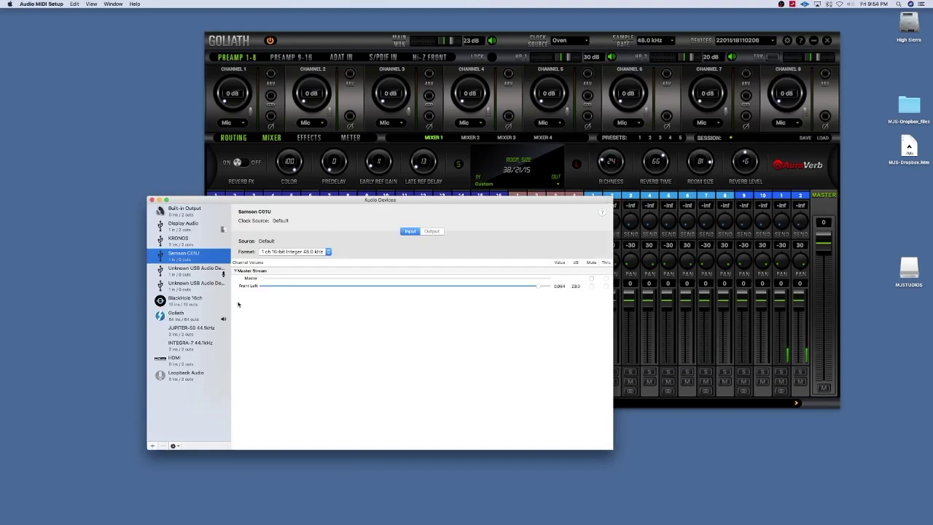
Show the Goliath device's output settings and open its Stereo speaker configuration.
{"action": "left_click", "coordinate": [182, 315]}
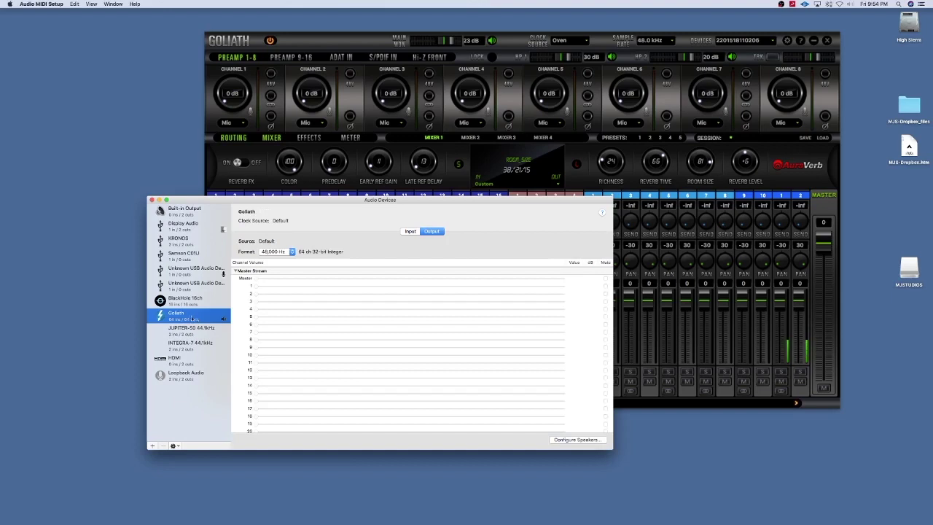
{"action": "left_click", "coordinate": [409, 231]}
{"action": "left_click", "coordinate": [429, 232]}
{"action": "left_click", "coordinate": [575, 440]}
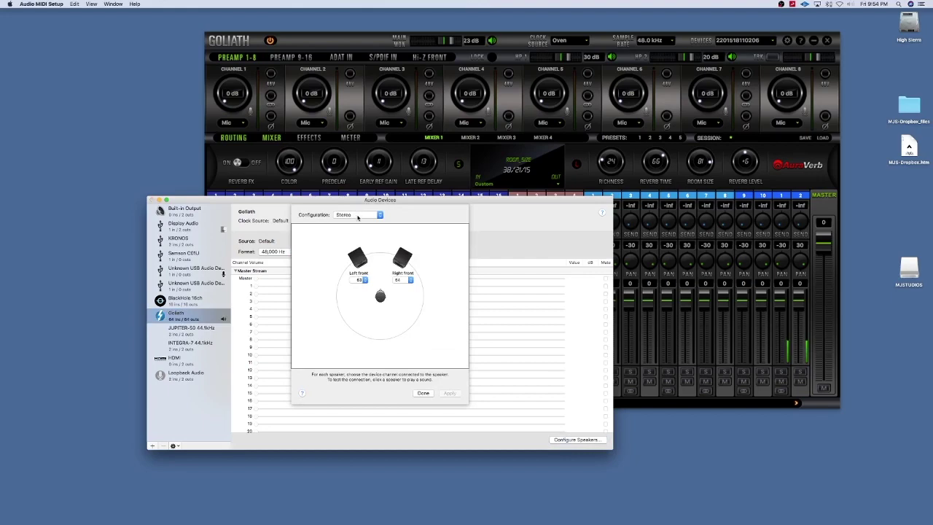
Keep Stereo with Left front on channel 63 and Right front on 64, apply, and close Audio Devices.
{"action": "left_click", "coordinate": [357, 215]}
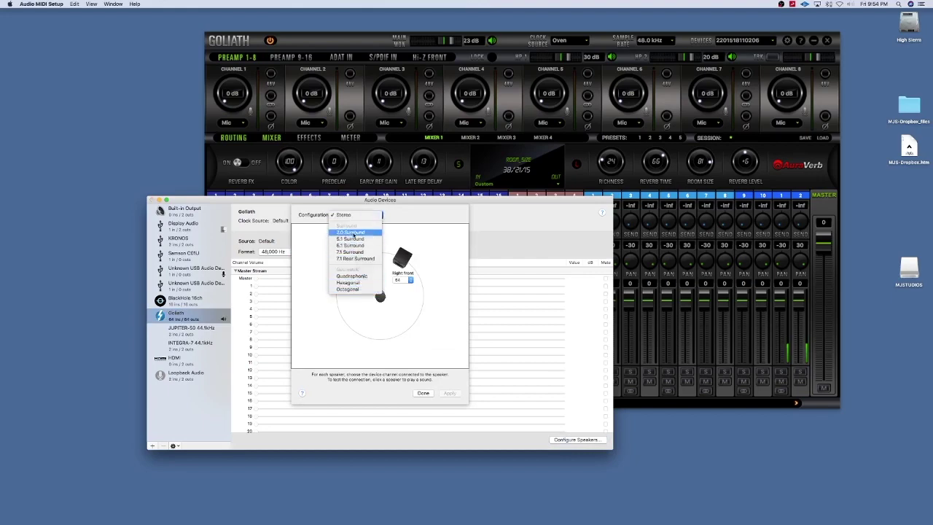
{"action": "left_click", "coordinate": [351, 216]}
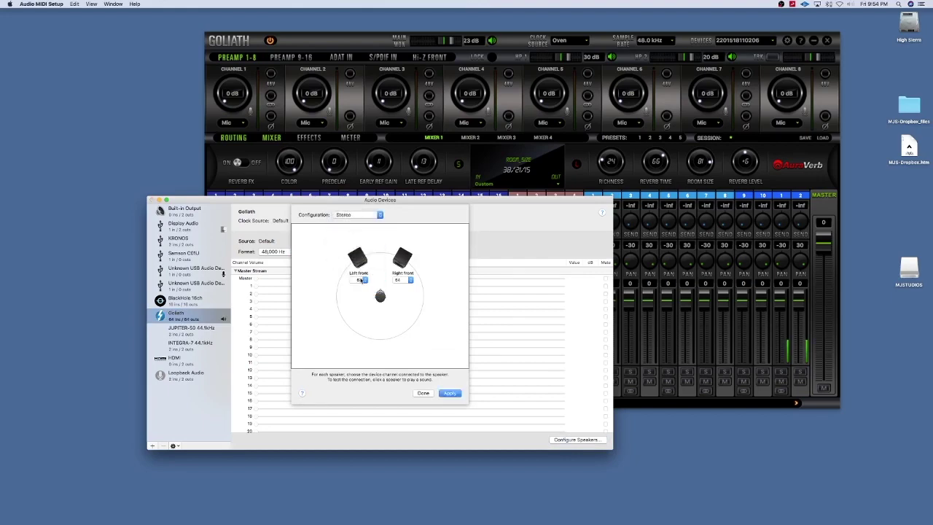
{"action": "left_click", "coordinate": [360, 281]}
{"action": "mouse_move", "coordinate": [360, 6]}
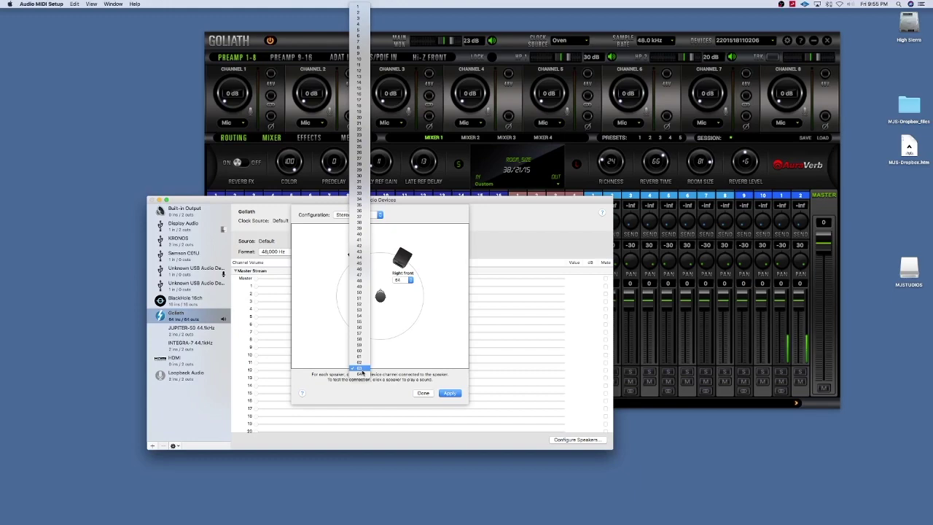
{"action": "left_click", "coordinate": [361, 369]}
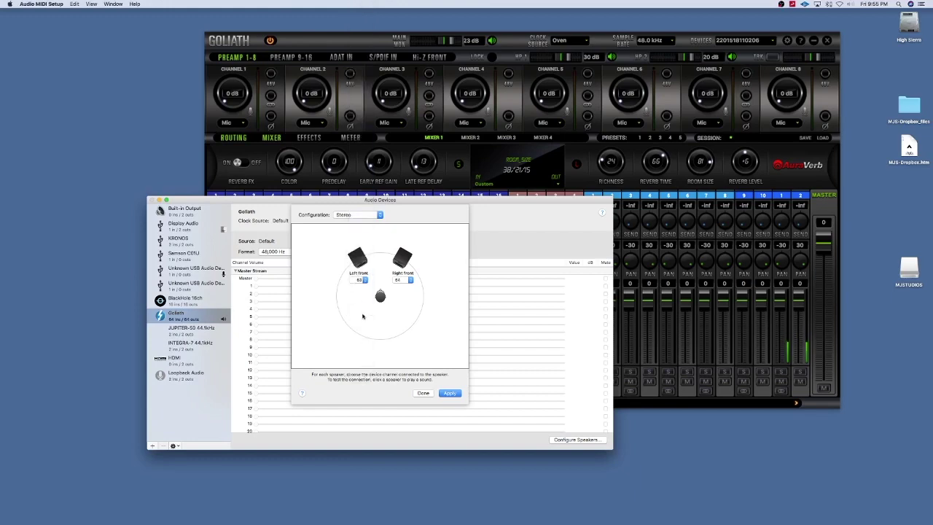
{"action": "left_click", "coordinate": [401, 281]}
{"action": "left_click", "coordinate": [401, 280]}
{"action": "left_click", "coordinate": [451, 394]}
{"action": "left_click", "coordinate": [425, 394]}
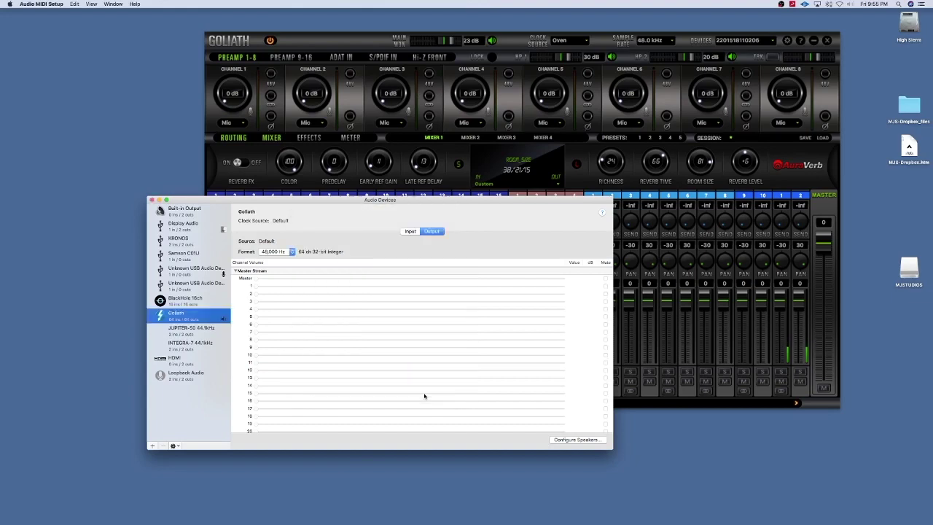
{"action": "left_click", "coordinate": [152, 200]}
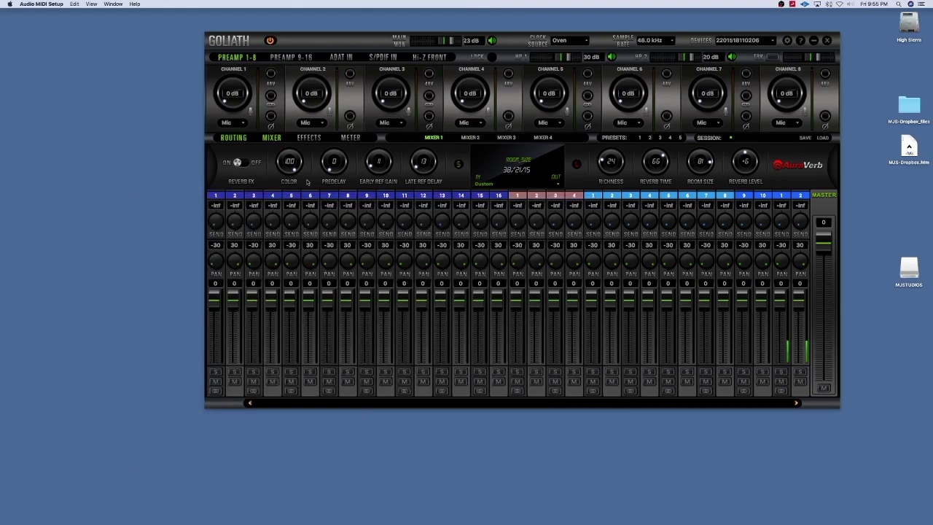
Open the Goliath ROUTING matrix and move it up and left over the mixer.
{"action": "left_click", "coordinate": [234, 138]}
{"action": "left_click", "coordinate": [234, 138]}
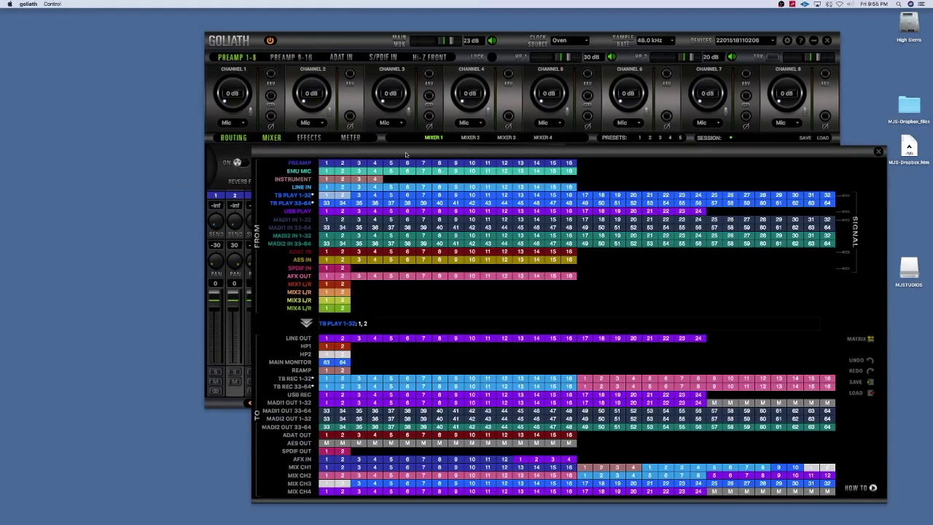
{"action": "left_click_drag", "start_coordinate": [408, 153], "coordinate": [322, 83]}
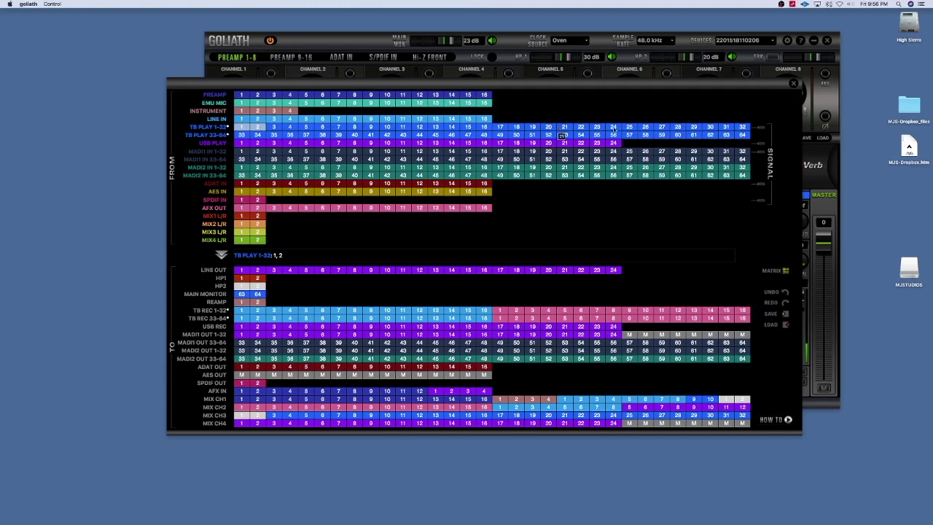
Route TB PLAY 33-64 channels 63 and 64 to the MAIN MONITOR.
{"action": "left_click", "coordinate": [726, 136]}
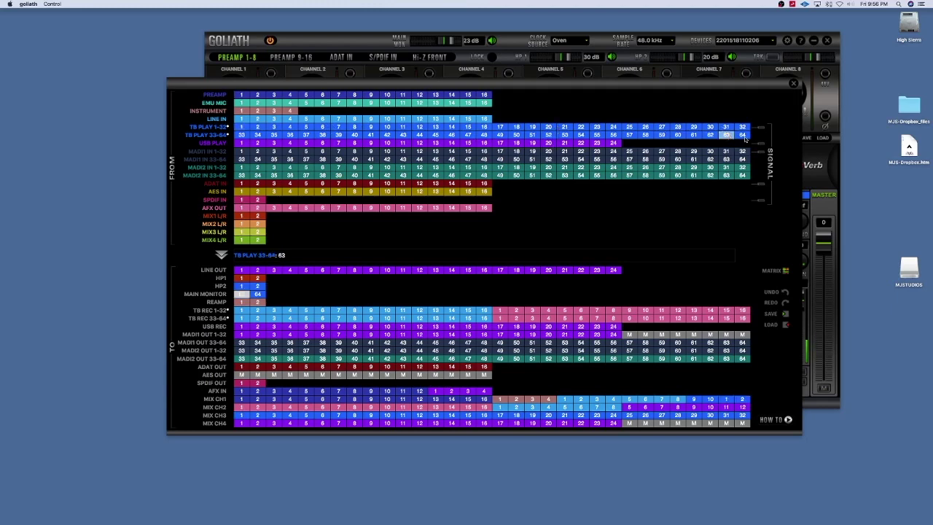
{"action": "left_click", "coordinate": [742, 136]}
{"action": "left_click_drag", "start_coordinate": [741, 136], "coordinate": [338, 270]}
{"action": "left_click_drag", "start_coordinate": [284, 287], "coordinate": [248, 300]}
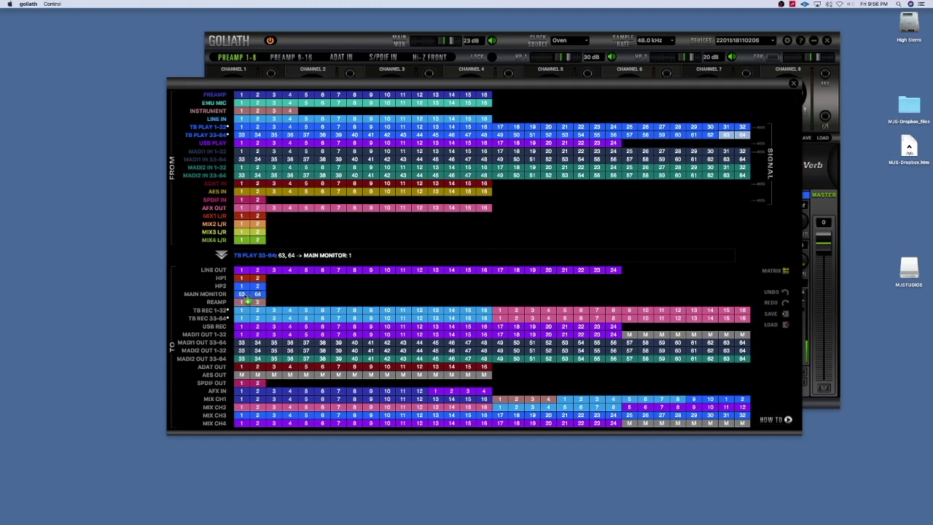
{"action": "left_click_drag", "start_coordinate": [248, 300], "coordinate": [244, 296]}
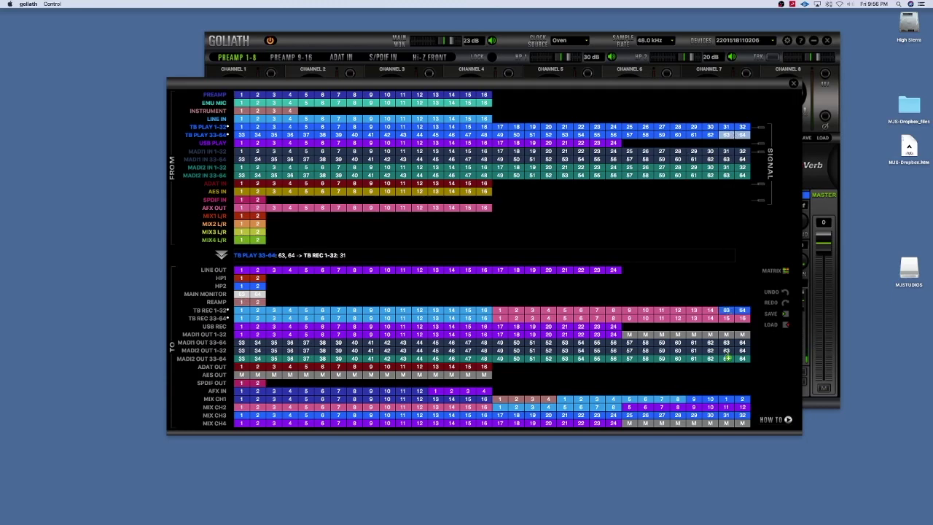
Route TB PLAY 63 and 64 into MIX CH1 inputs 31 and 32.
{"action": "left_click_drag", "start_coordinate": [726, 387], "coordinate": [732, 400]}
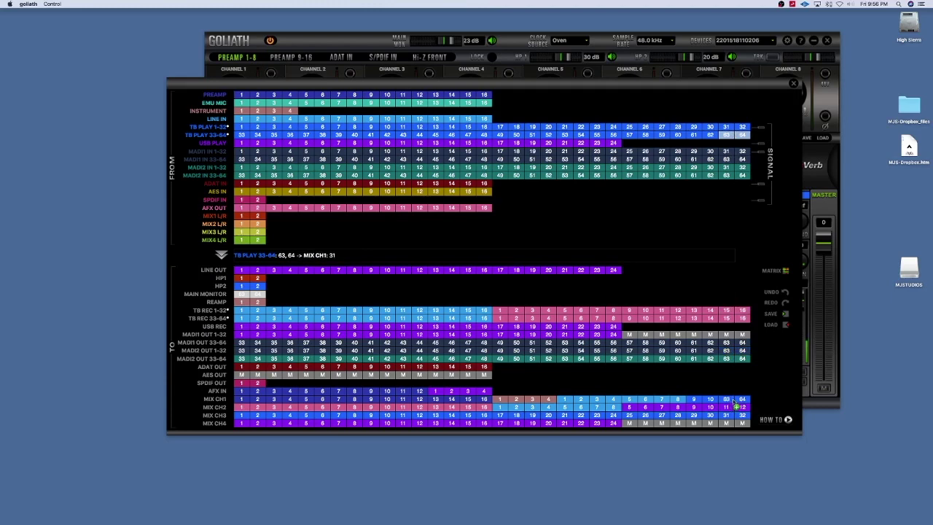
{"action": "left_click_drag", "start_coordinate": [733, 399], "coordinate": [732, 400]}
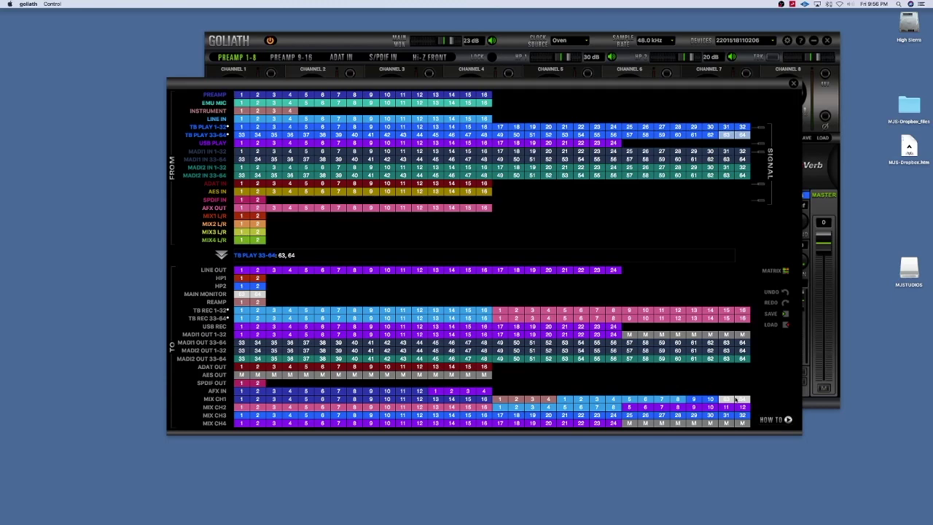
{"action": "left_click_drag", "start_coordinate": [736, 400], "coordinate": [737, 400]}
{"action": "left_click_drag", "start_coordinate": [623, 85], "coordinate": [573, 93]}
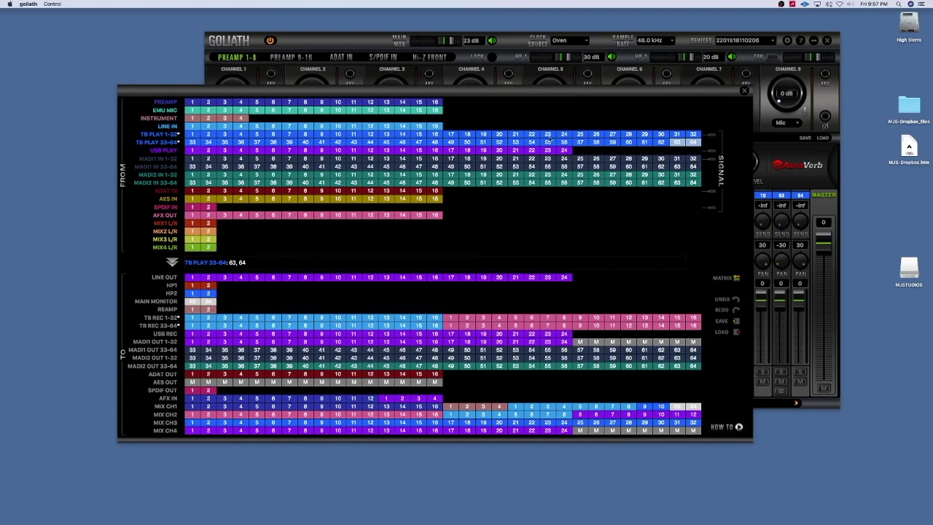
Play the 'Antelope Audio OG Goliath Unboxing' YouTube video in Safari, positioned beside the Goliath mixer.
{"action": "mouse_move", "coordinate": [410, 512]}
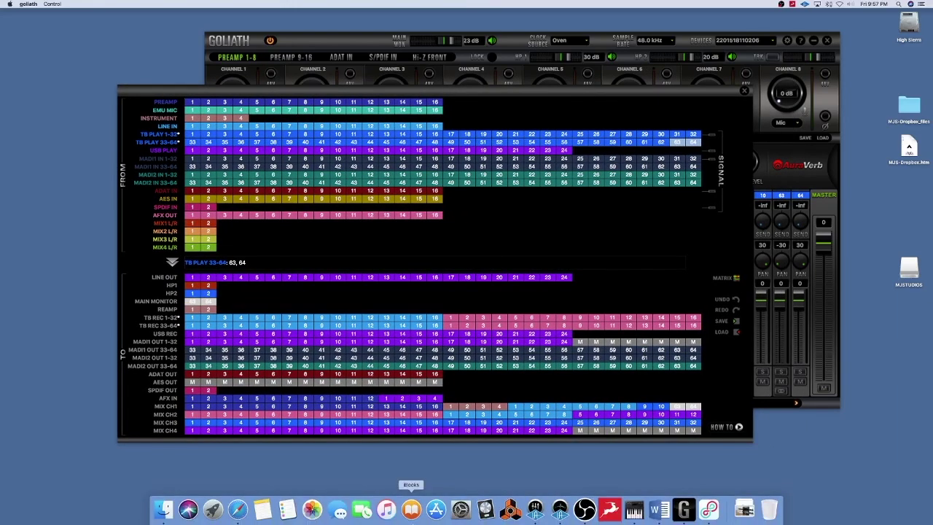
{"action": "left_click", "coordinate": [238, 508]}
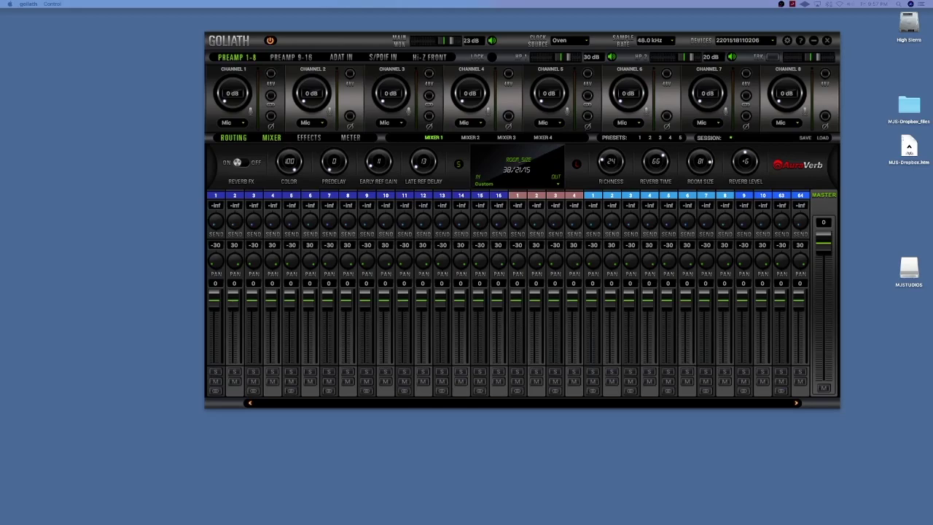
{"action": "key", "text": "super+Tab"}
{"action": "left_click_drag", "start_coordinate": [82, 95], "coordinate": [210, 113]}
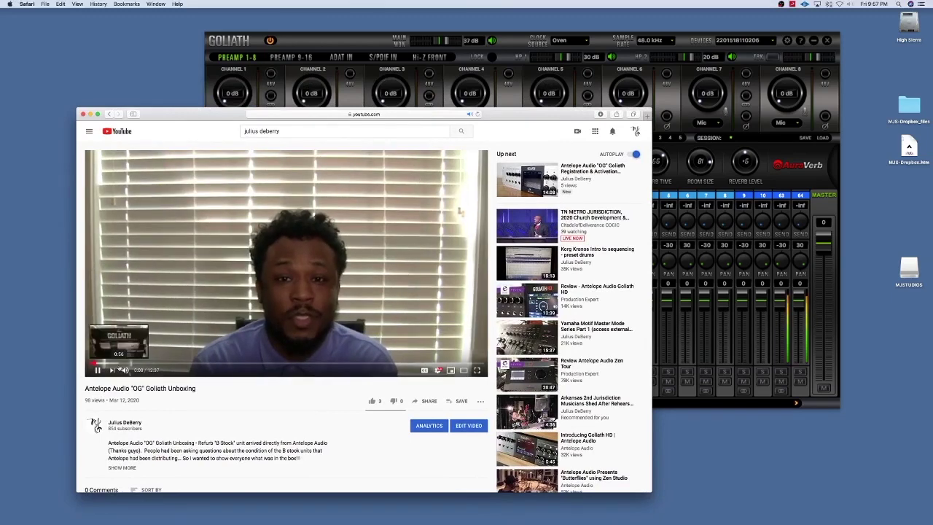
{"action": "mouse_move", "coordinate": [128, 370]}
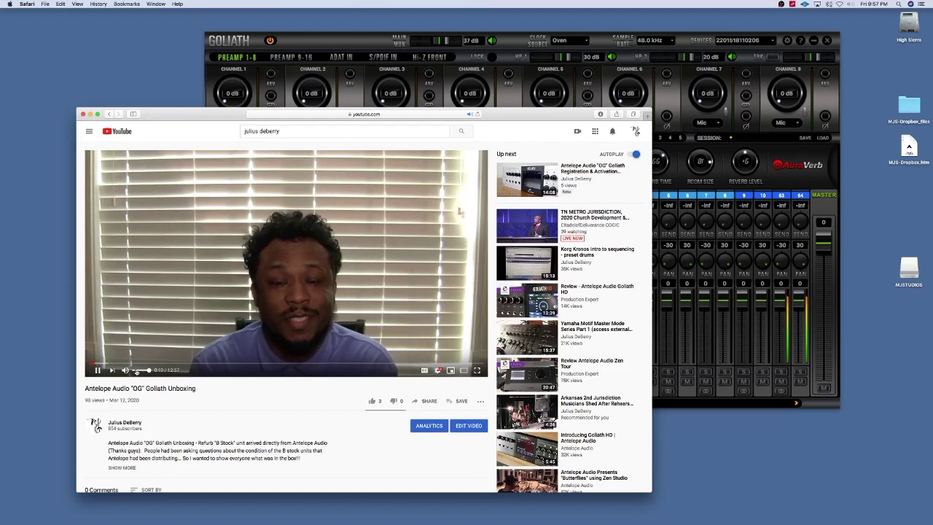
Pause the YouTube video, lower the Safari window, and bring the Goliath routing matrix forward.
{"action": "left_click", "coordinate": [98, 370]}
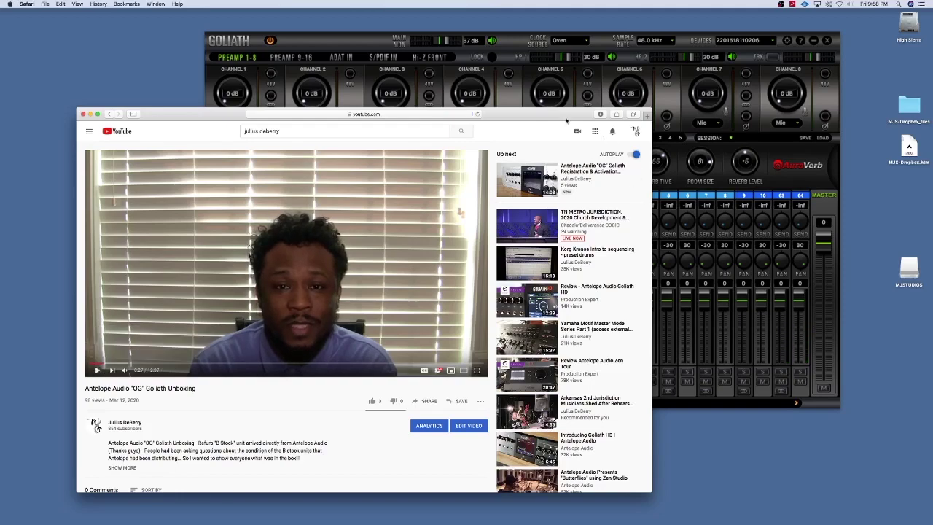
{"action": "left_click_drag", "start_coordinate": [562, 116], "coordinate": [558, 252]}
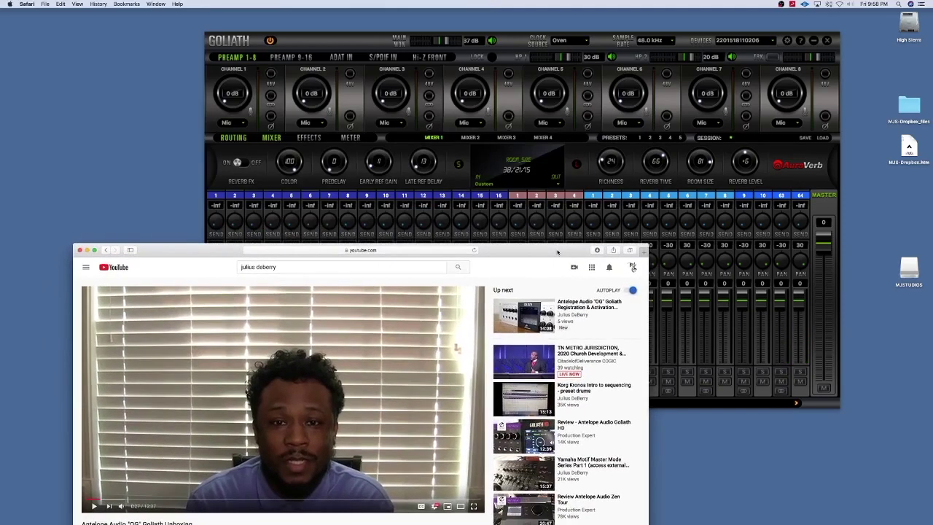
{"action": "left_click", "coordinate": [466, 181]}
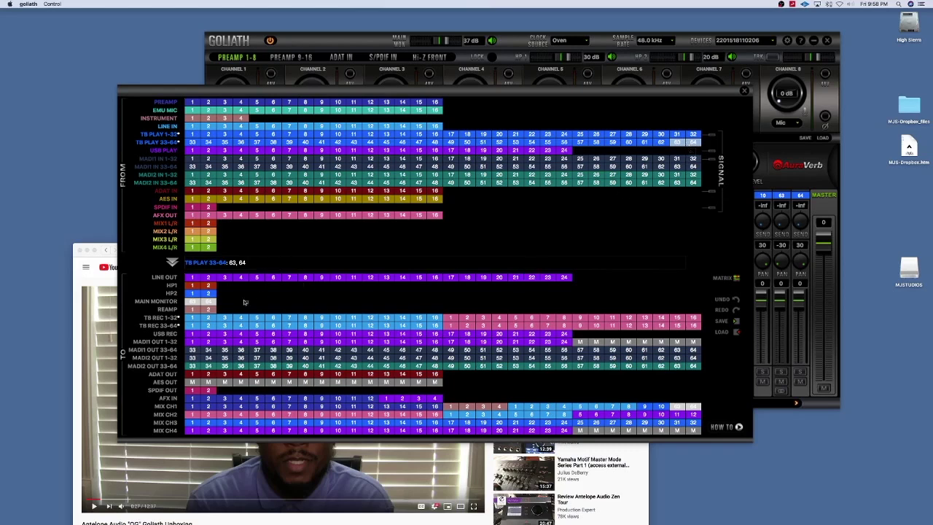
Review TB PLAY 63 and 64 routing, previewing a drag toward TB REC 1-32.
{"action": "left_click_drag", "start_coordinate": [228, 309], "coordinate": [503, 254]}
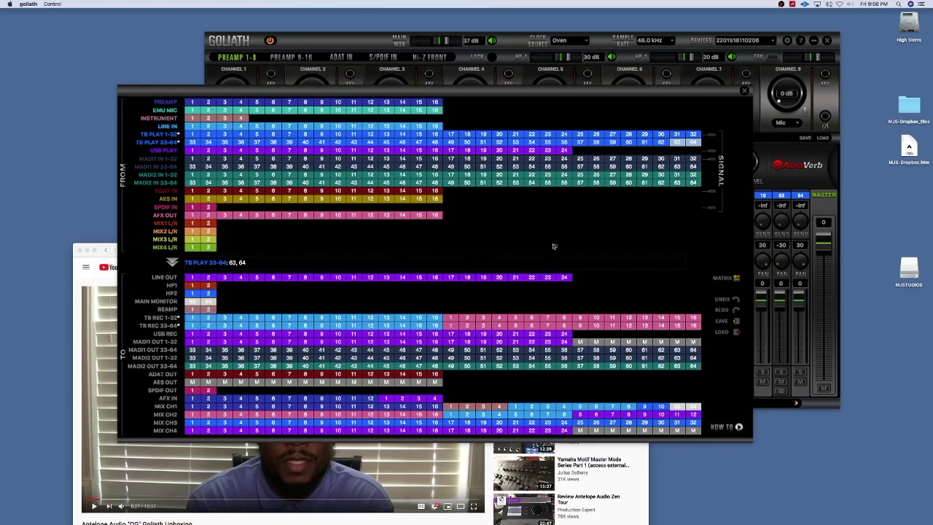